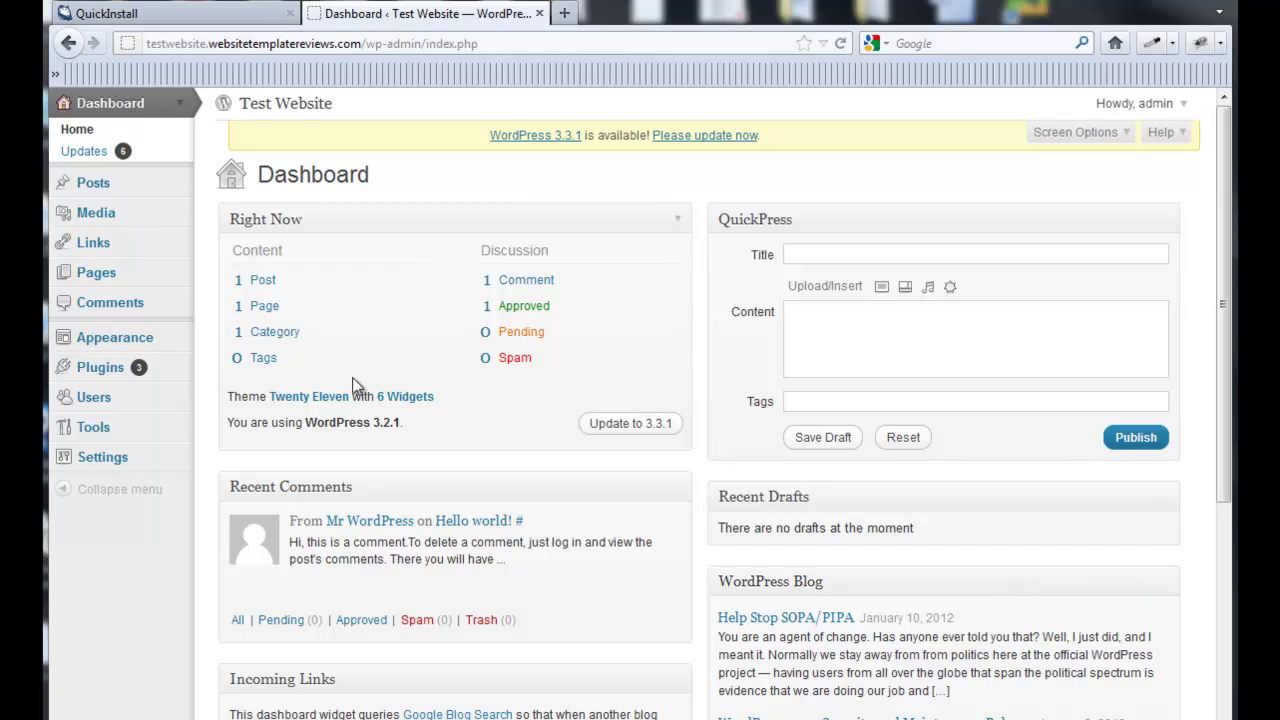
Open the admin user's own profile and save it with the filled-in new password.
click(183, 400)
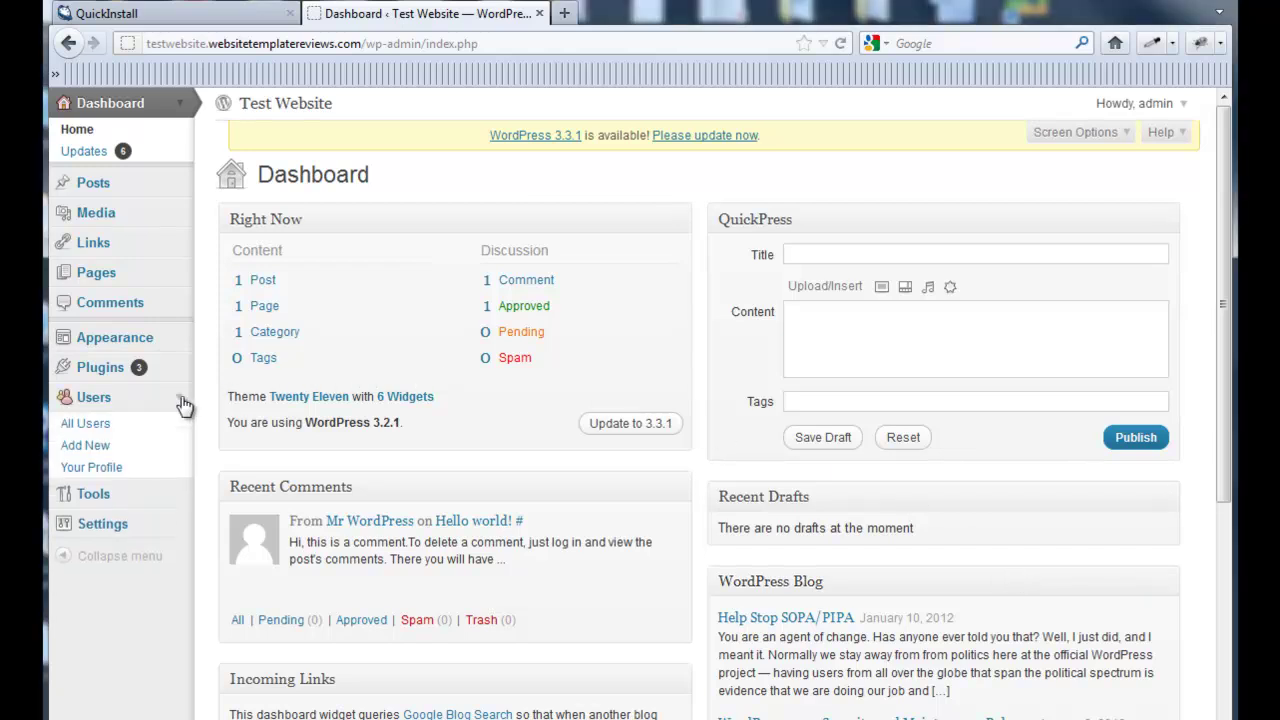
click(113, 470)
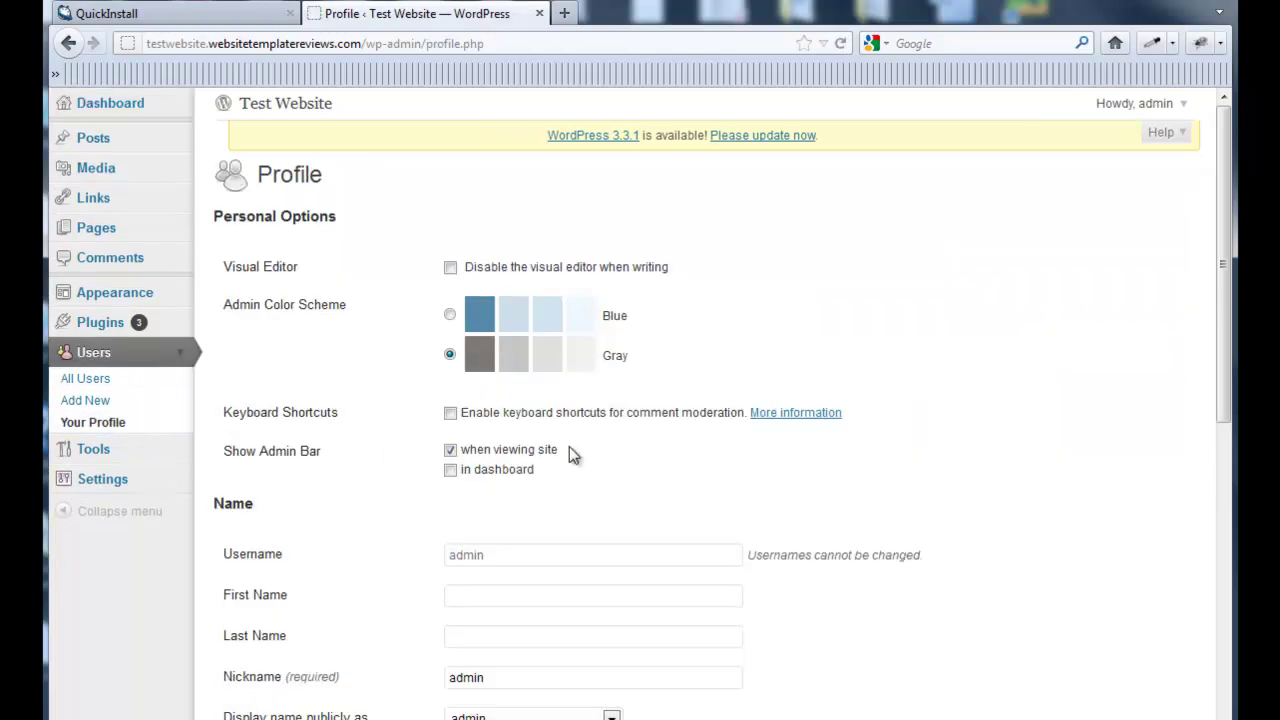
scroll(570, 448, down, 7)
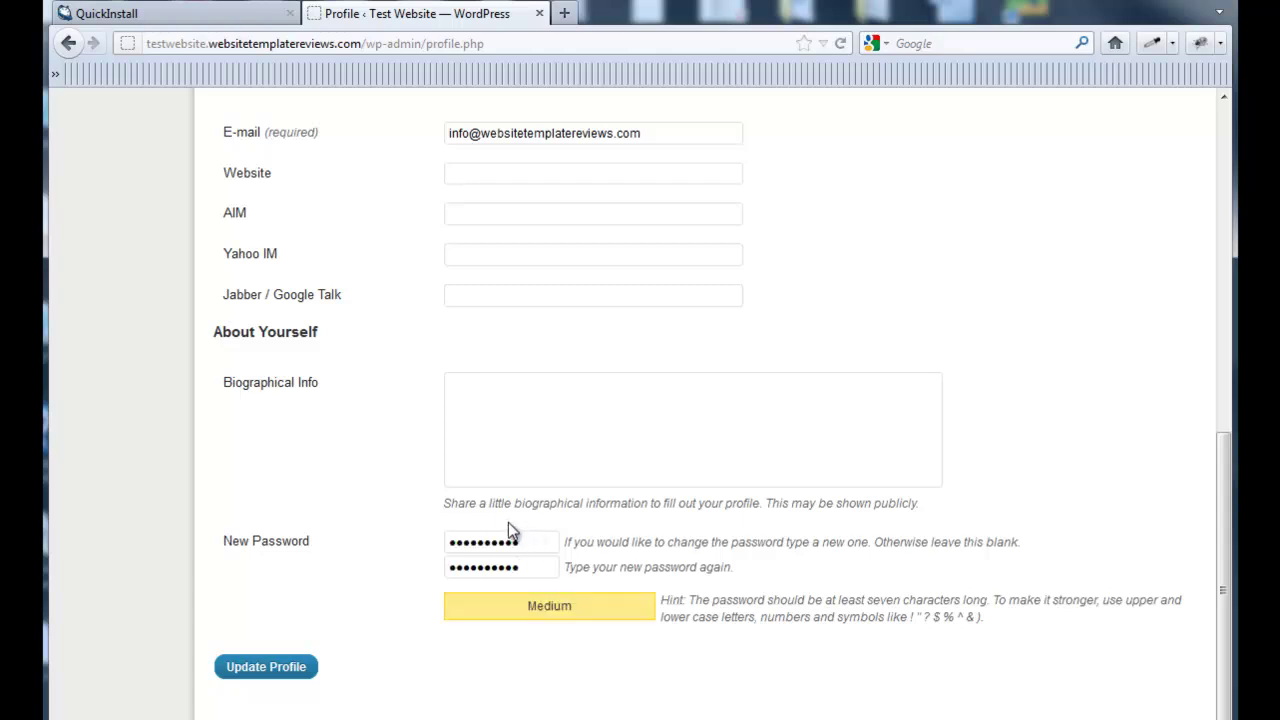
click(251, 666)
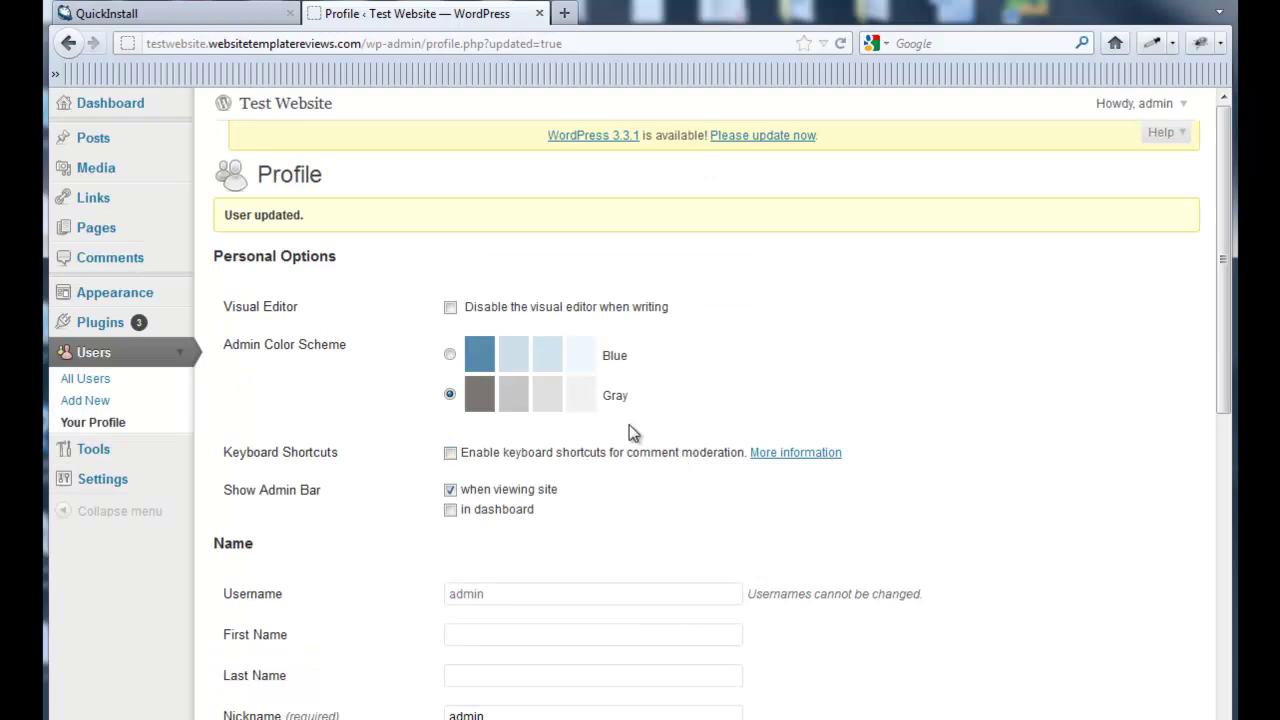
Set the site's permalinks to the custom structure /%postname%/ and save the permalink settings.
click(179, 483)
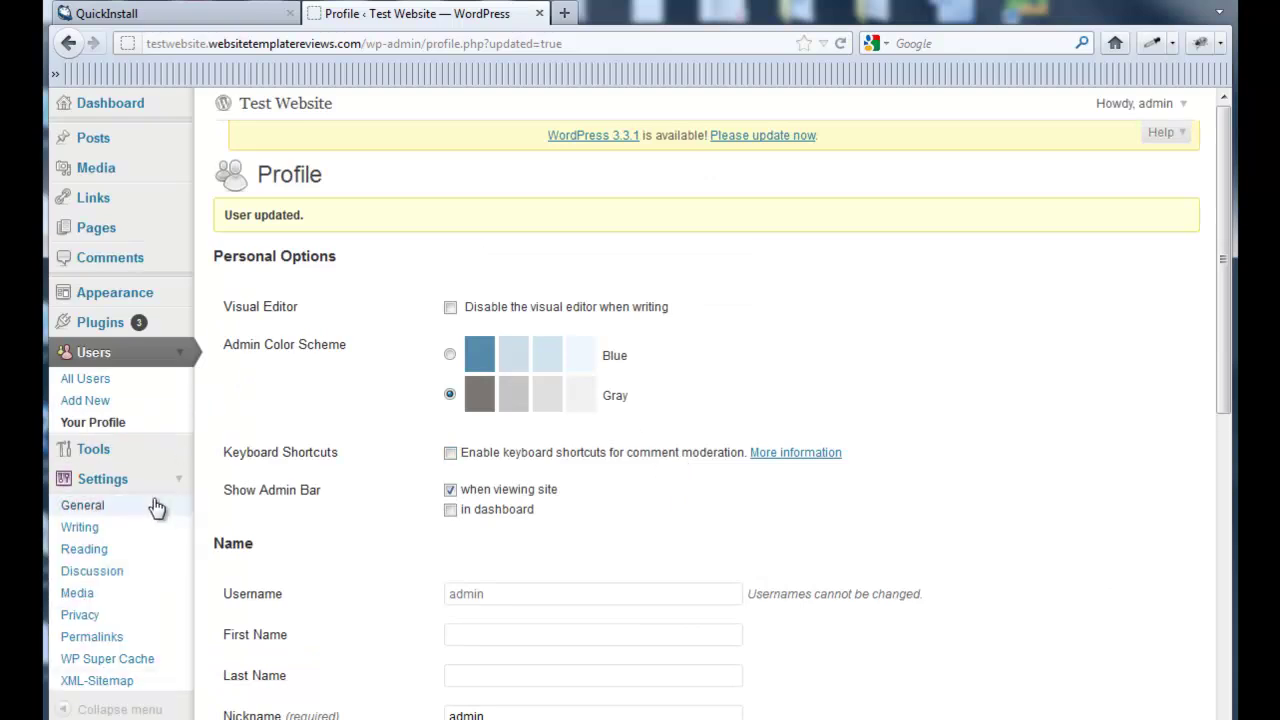
click(104, 636)
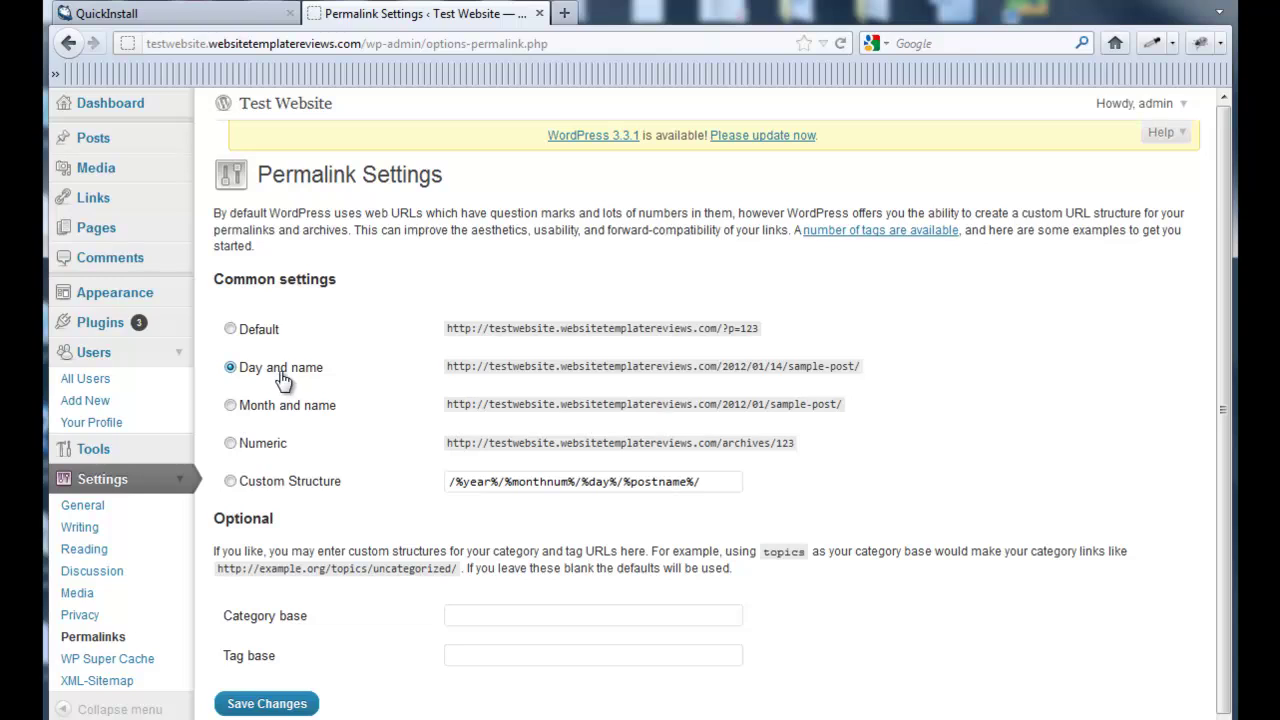
click(310, 44)
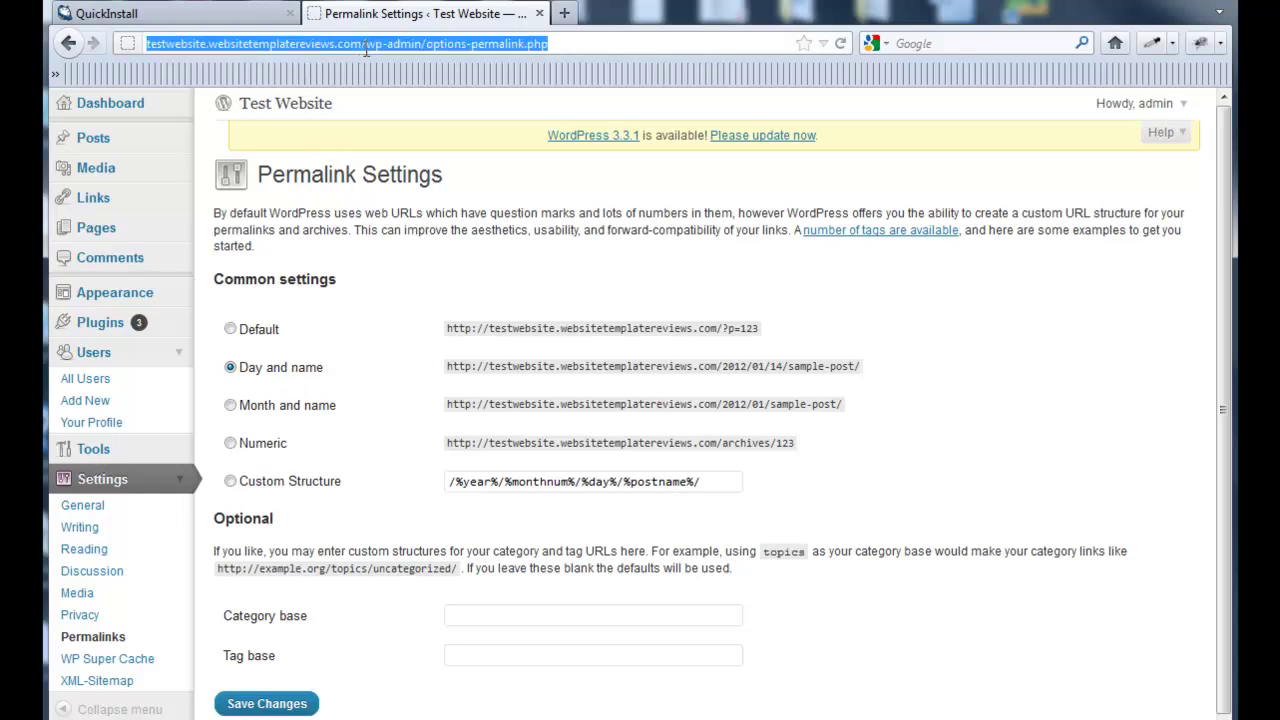
click(366, 48)
drag(366, 48, 422, 50)
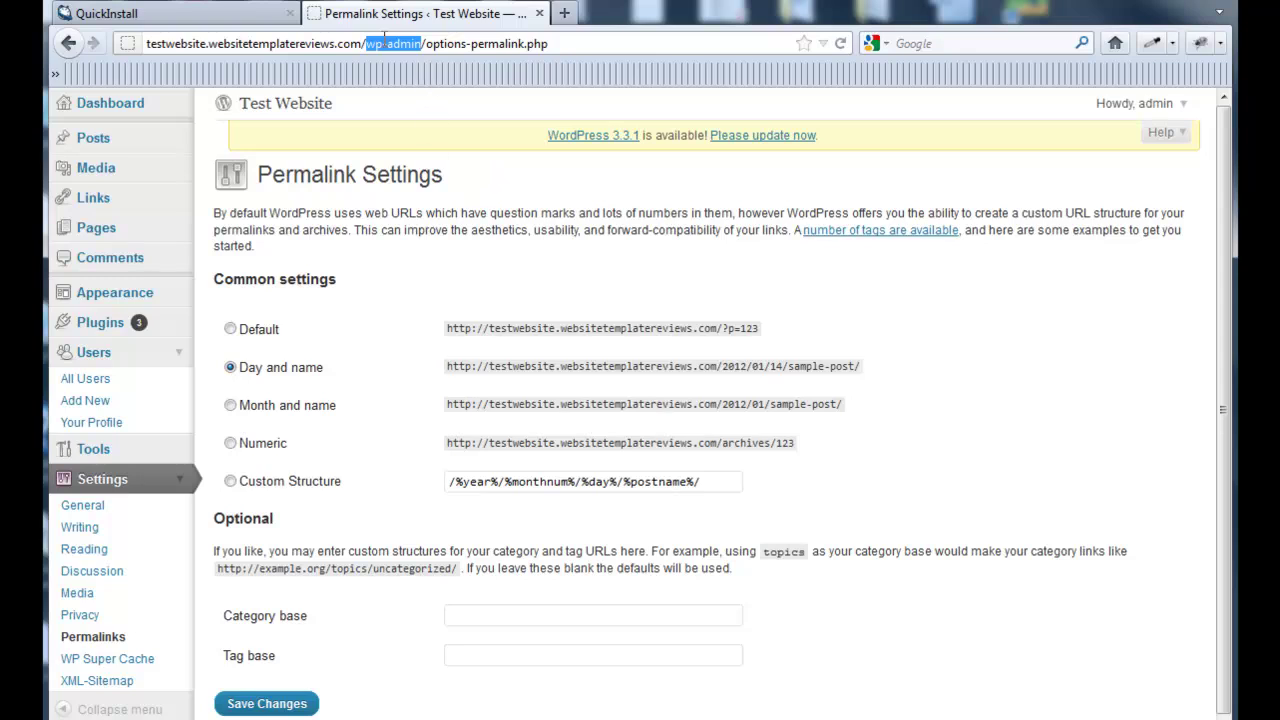
drag(362, 44, 549, 53)
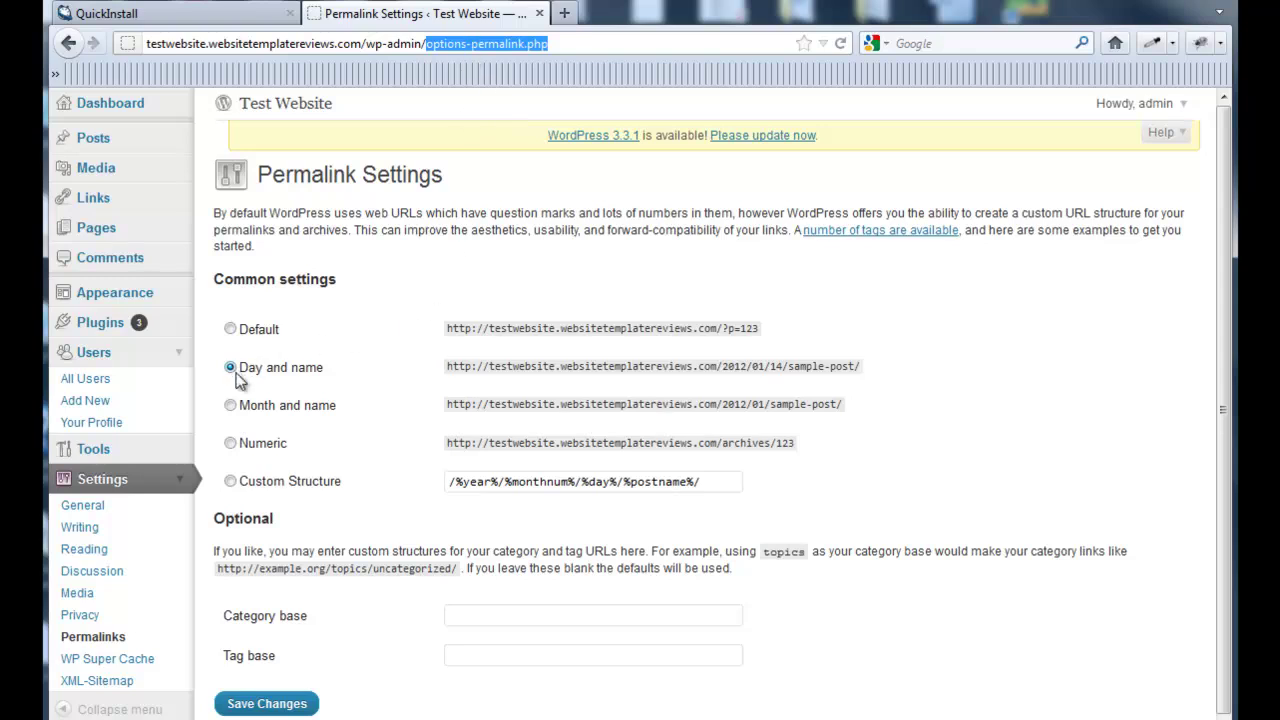
click(231, 482)
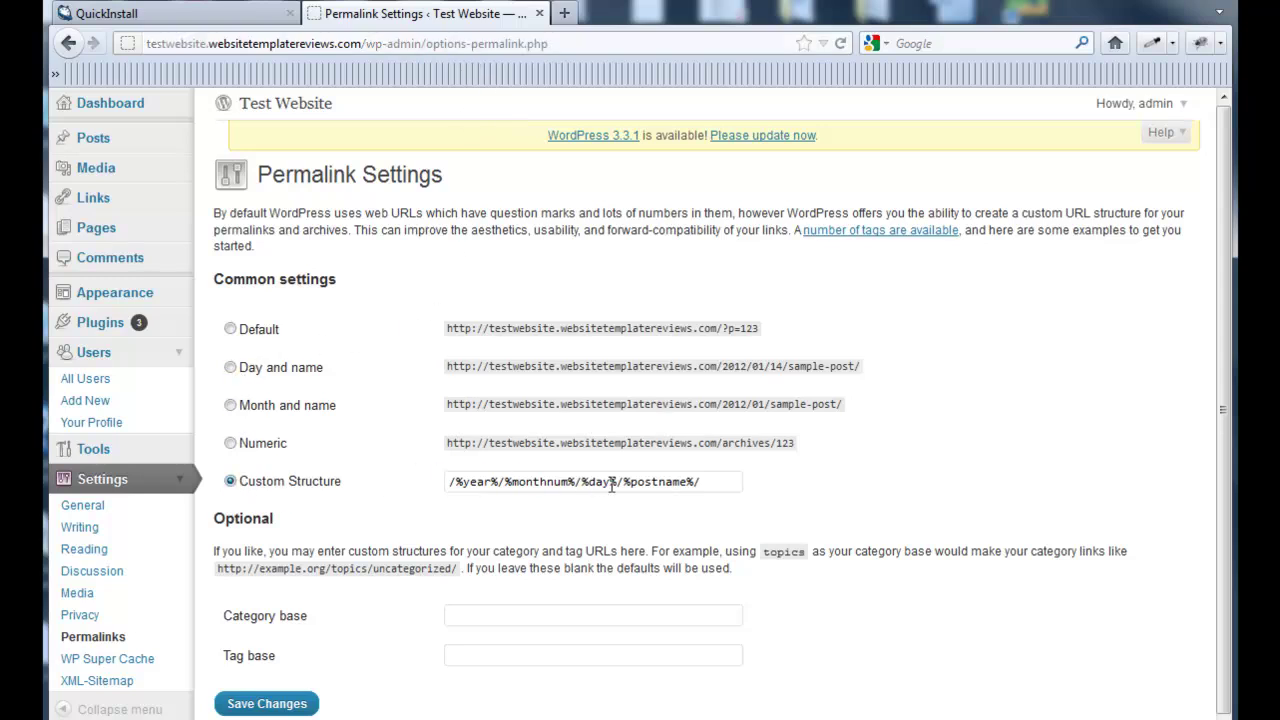
drag(618, 483, 428, 486)
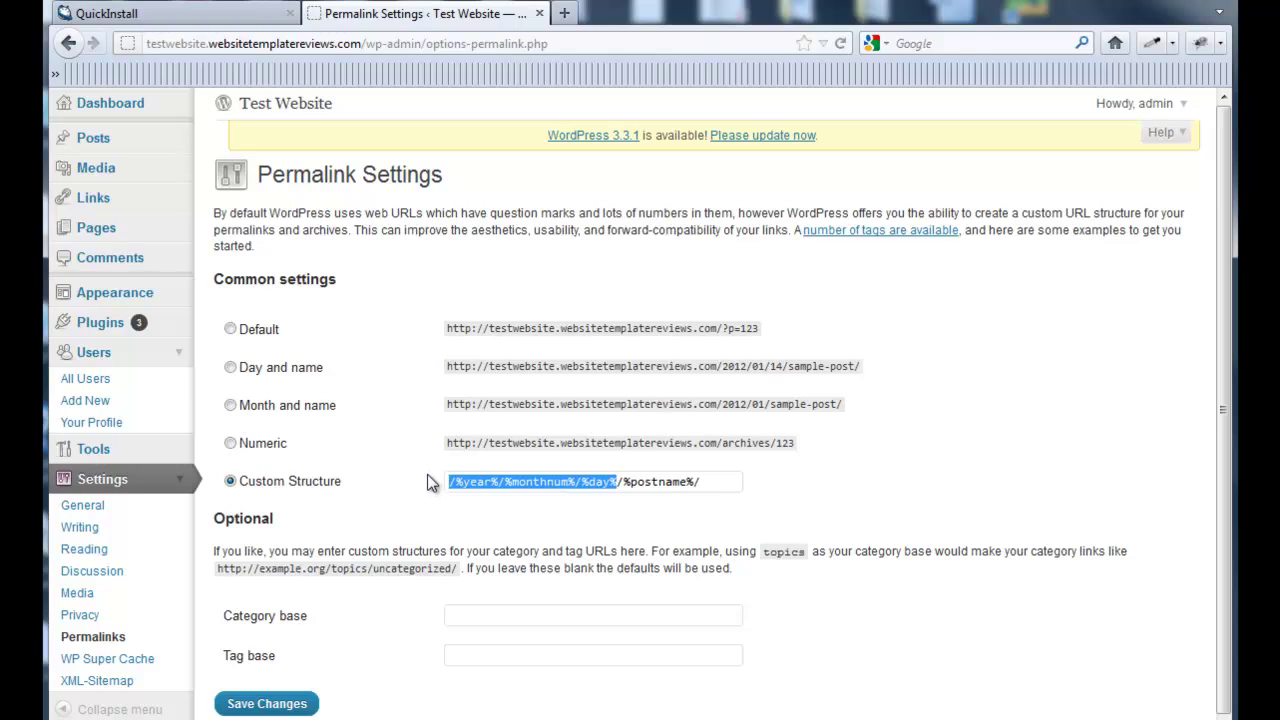
key(BackSpace)
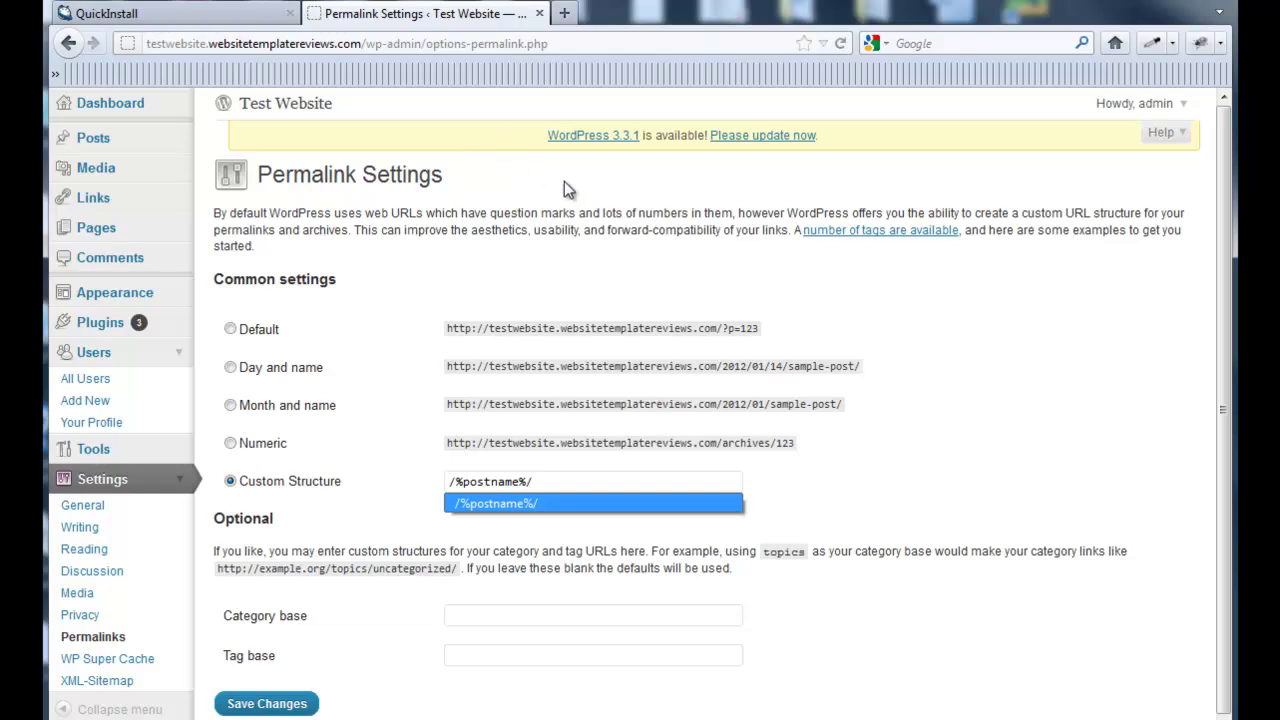
click(824, 297)
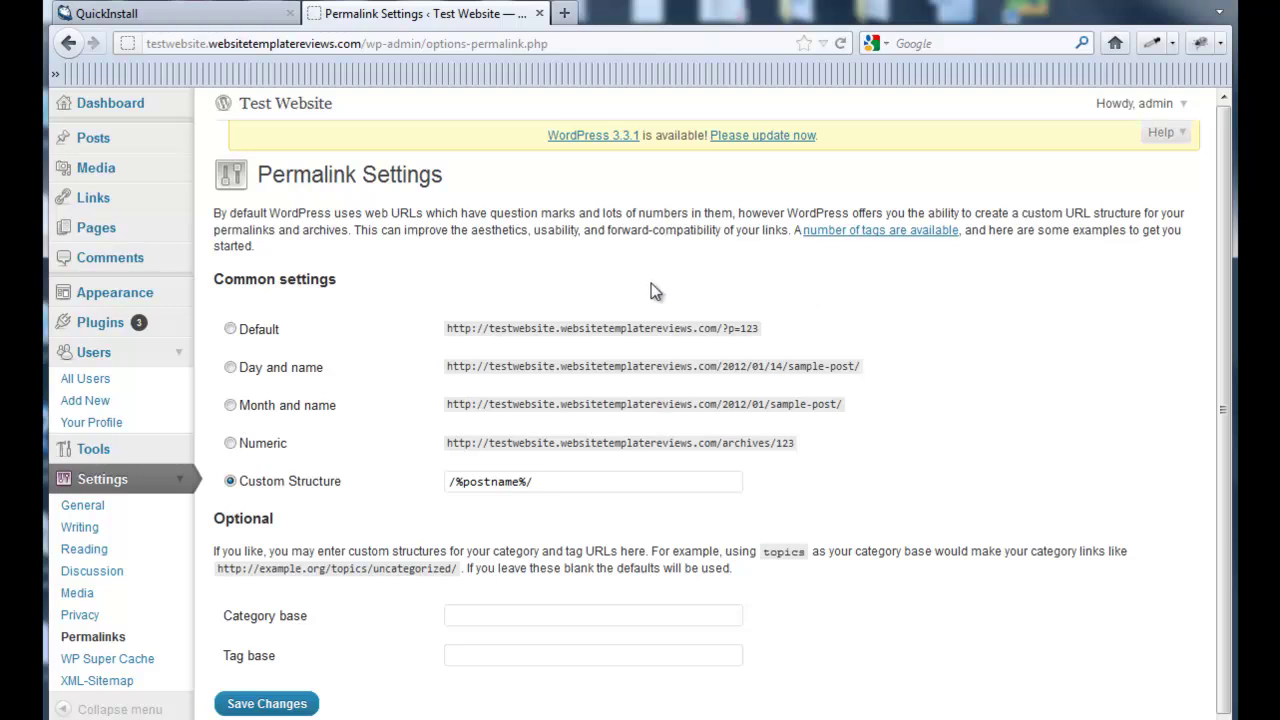
click(262, 704)
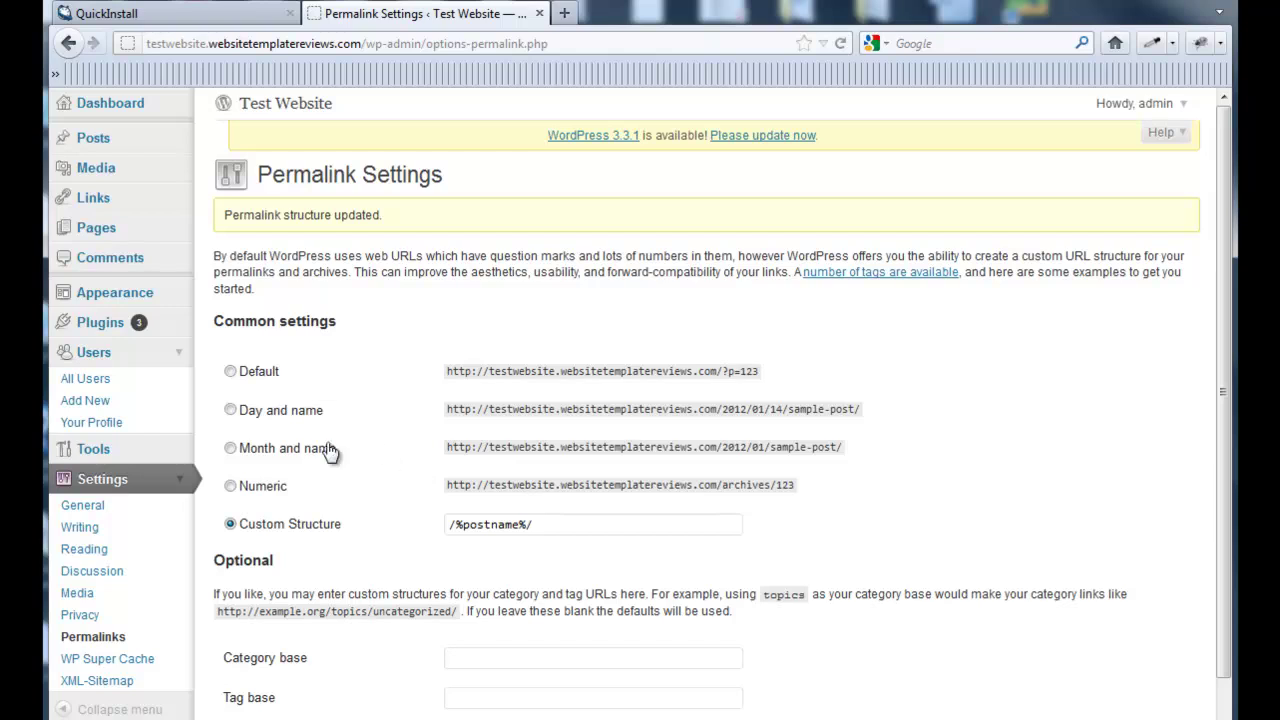
Review the general settings, including the available timezones, and save them with the timezone left at UTC+0.
click(85, 505)
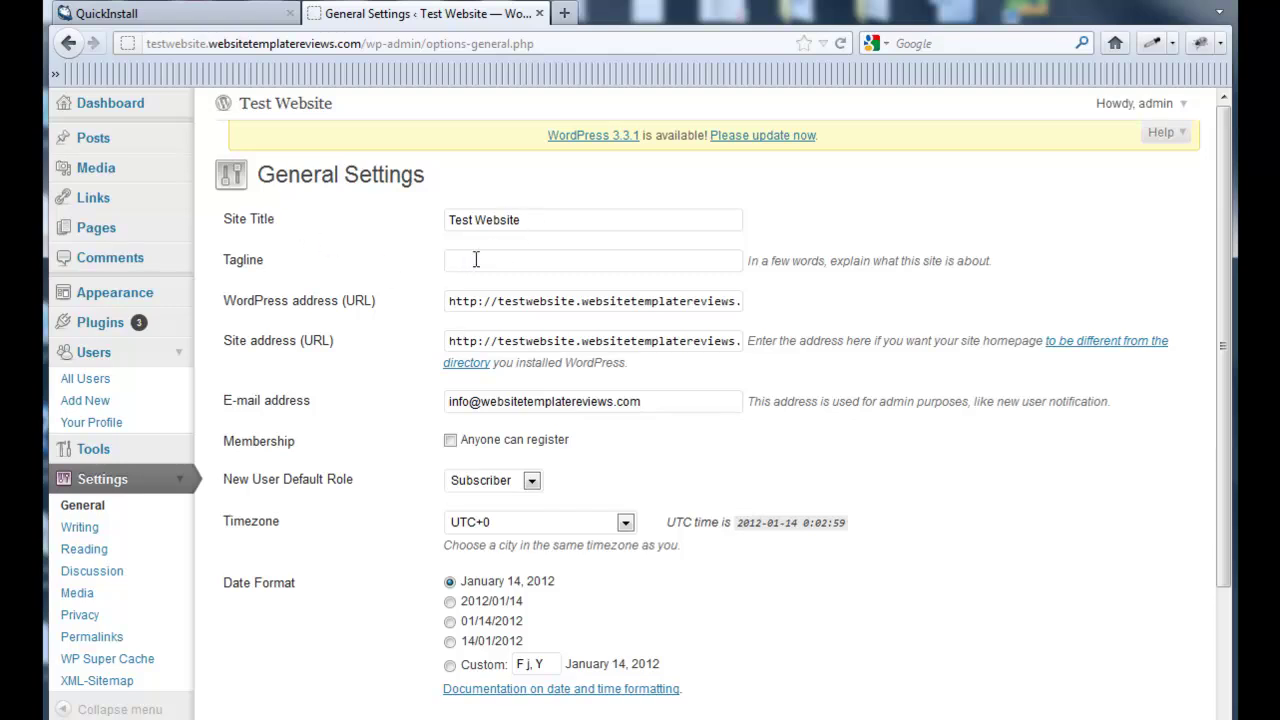
scroll(650, 360, down, 2)
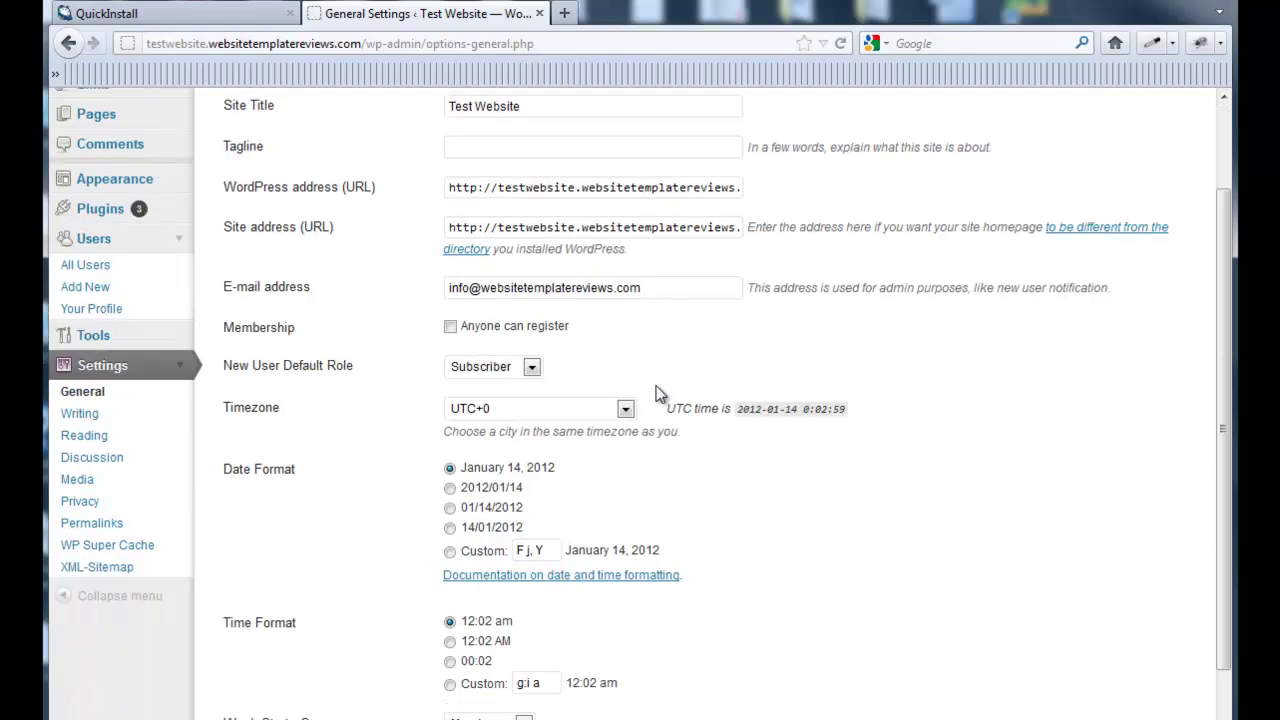
click(625, 410)
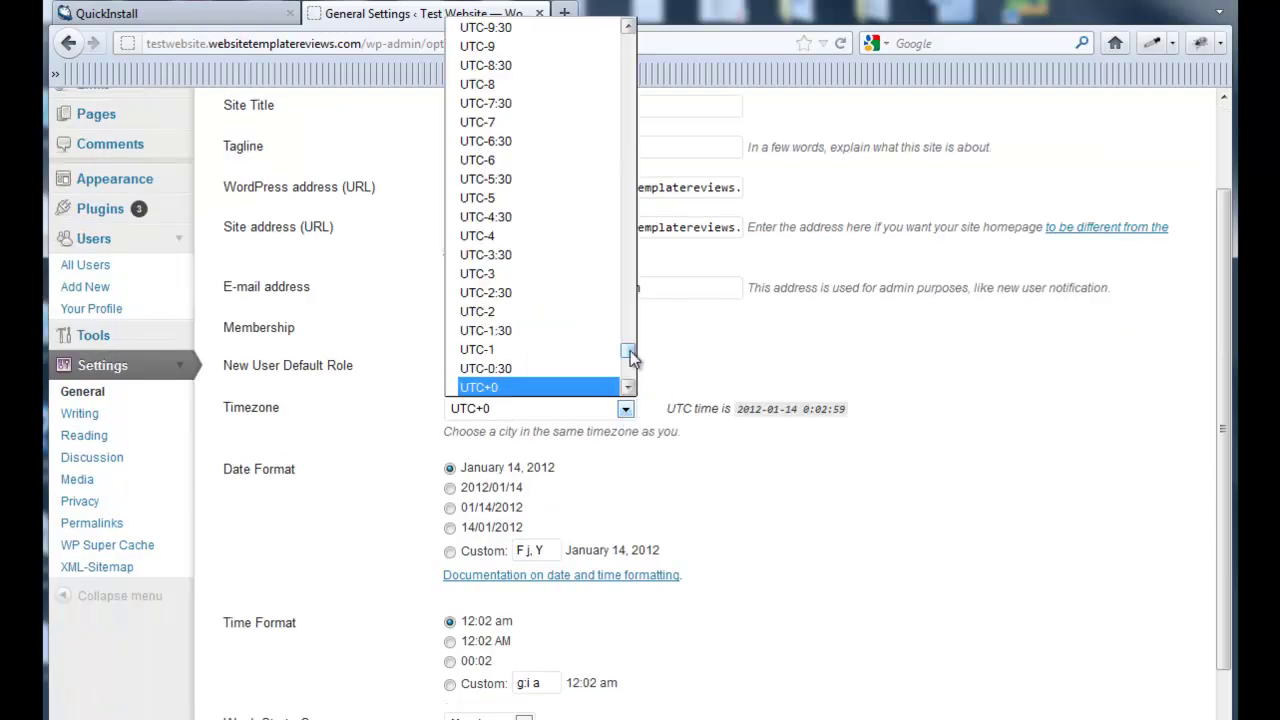
drag(630, 351, 626, 228)
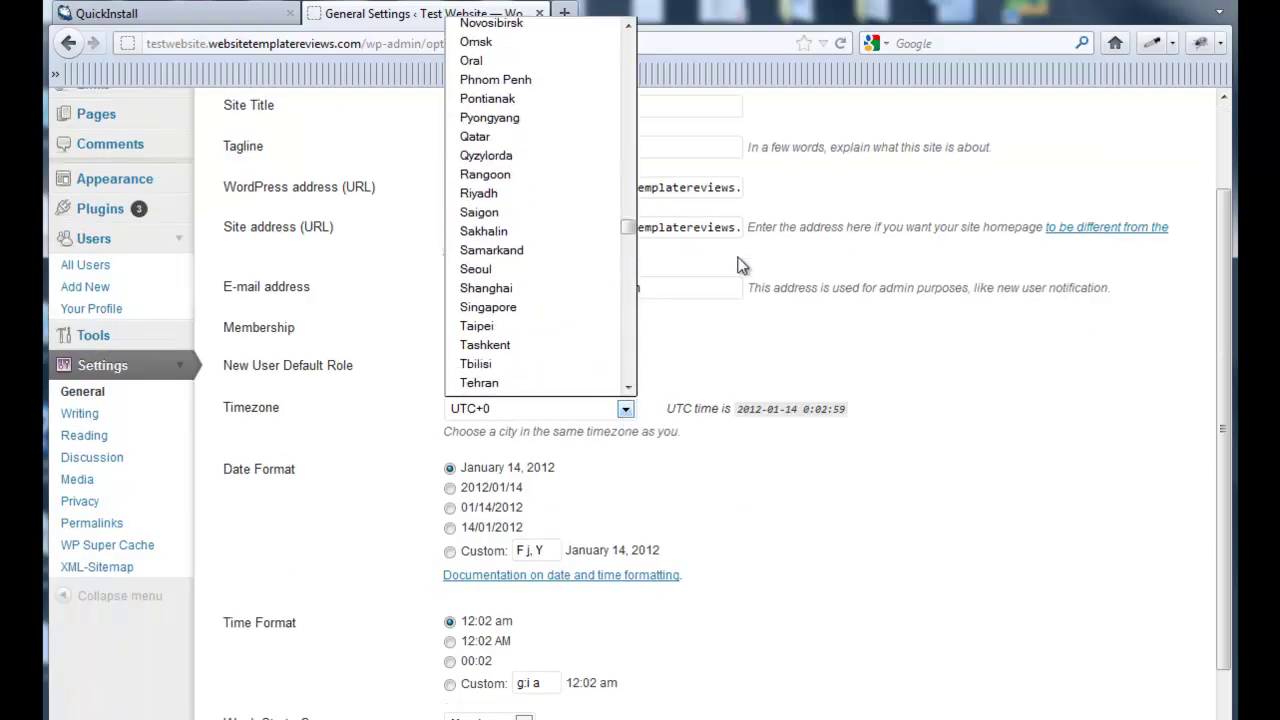
click(741, 265)
scroll(792, 311, up, 2)
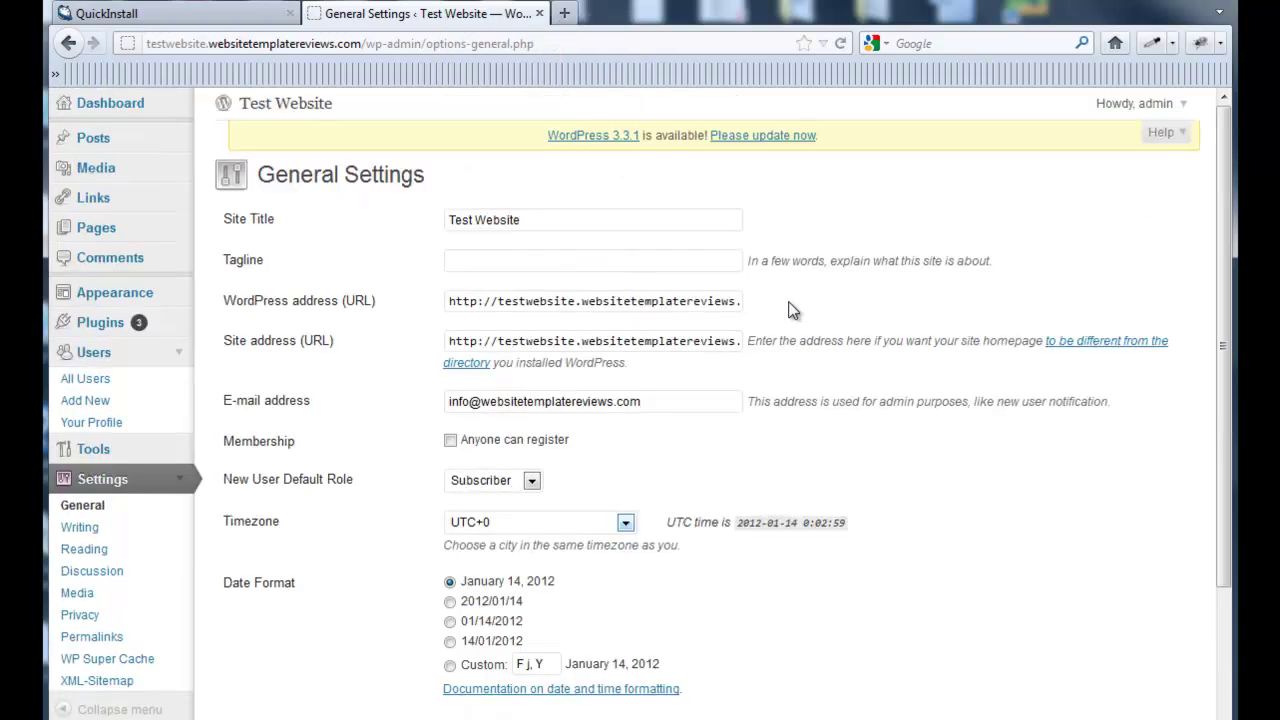
scroll(737, 266, down, 4)
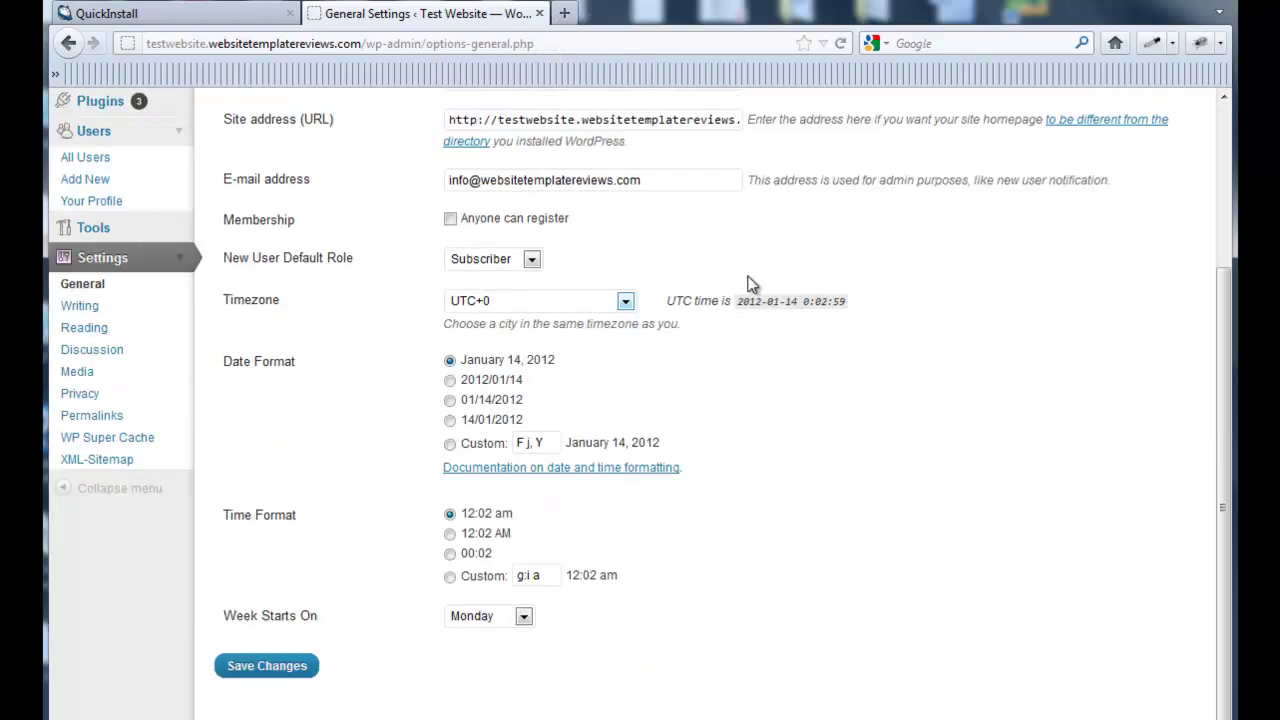
scroll(752, 285, up, 3)
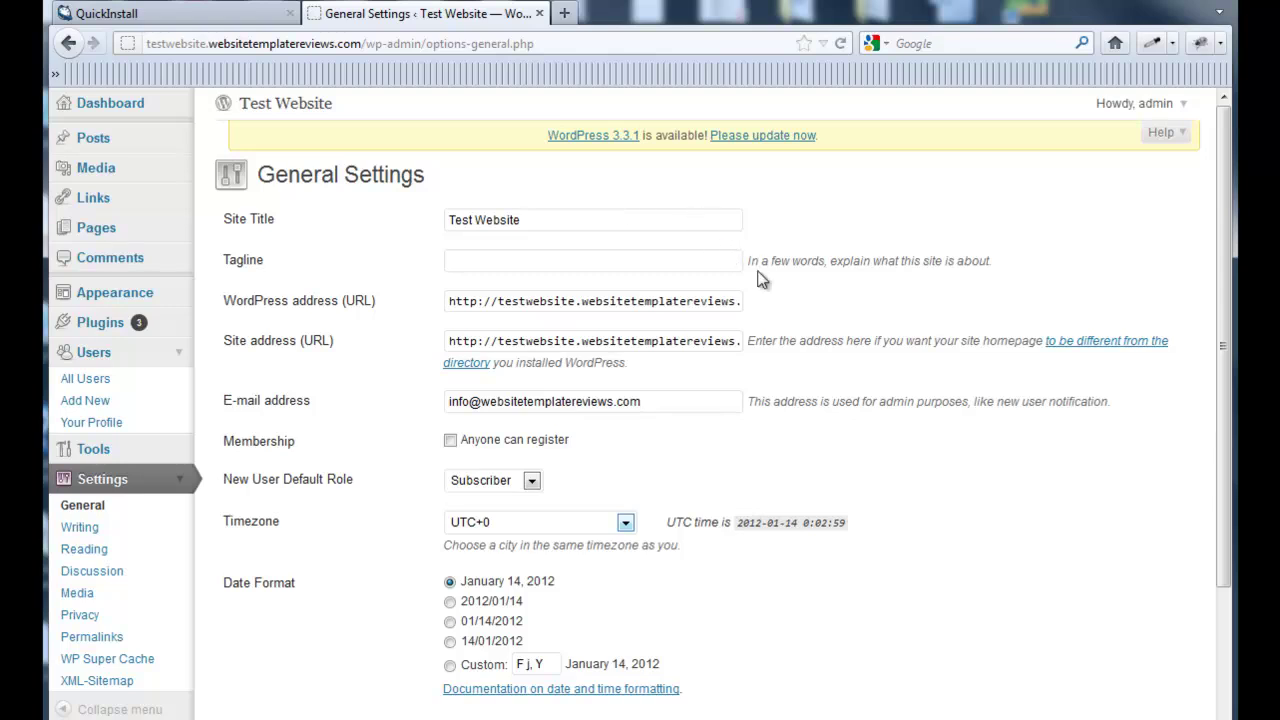
scroll(767, 295, down, 4)
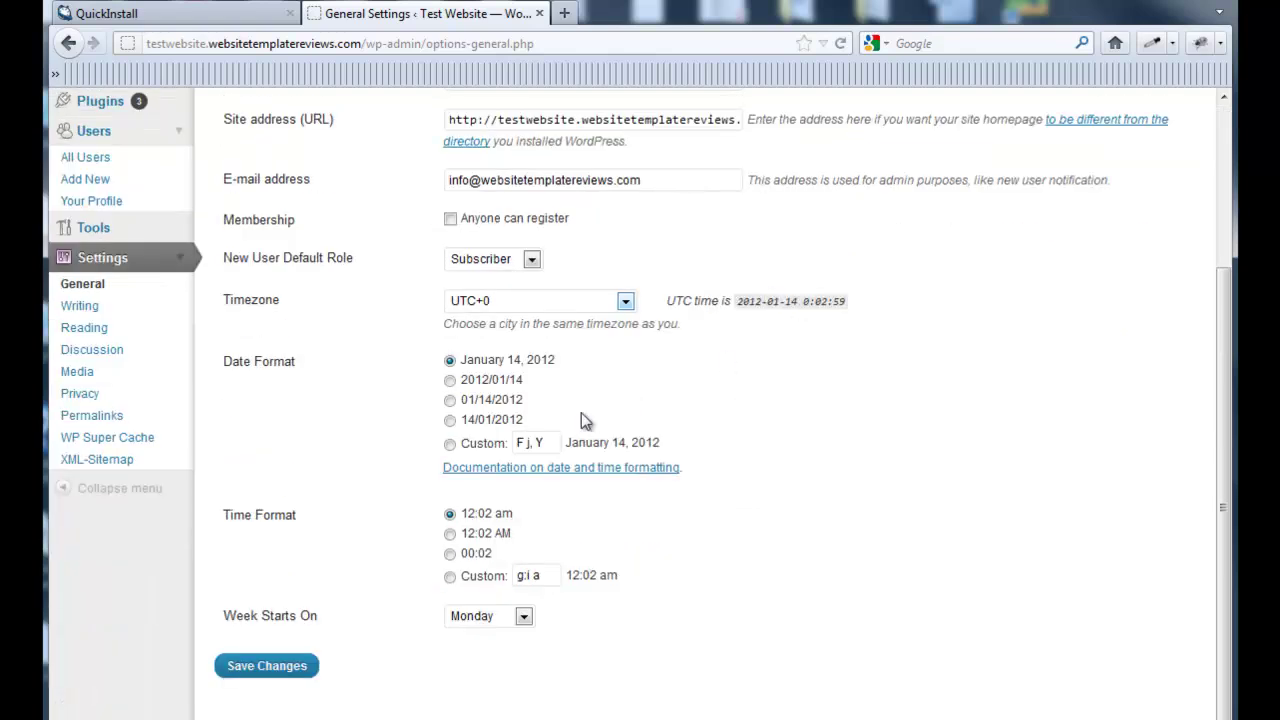
click(316, 665)
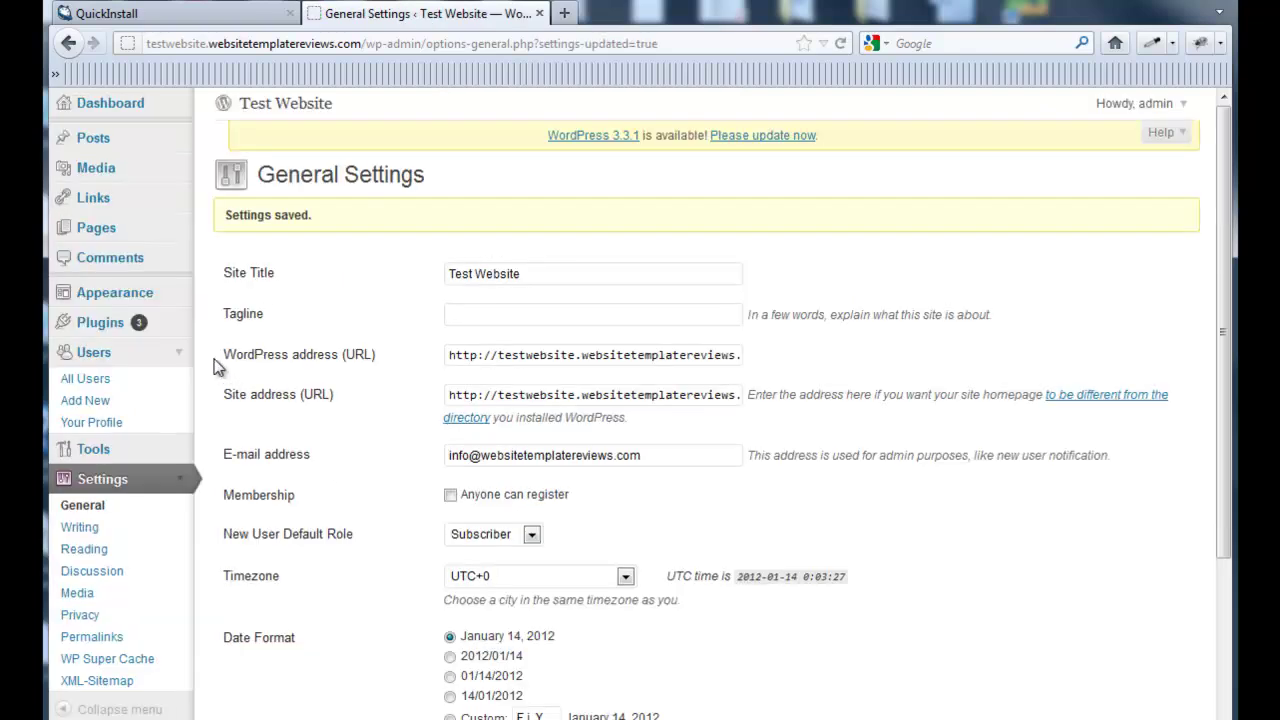
Search for new plugins to install with the term "contact form 7".
click(179, 322)
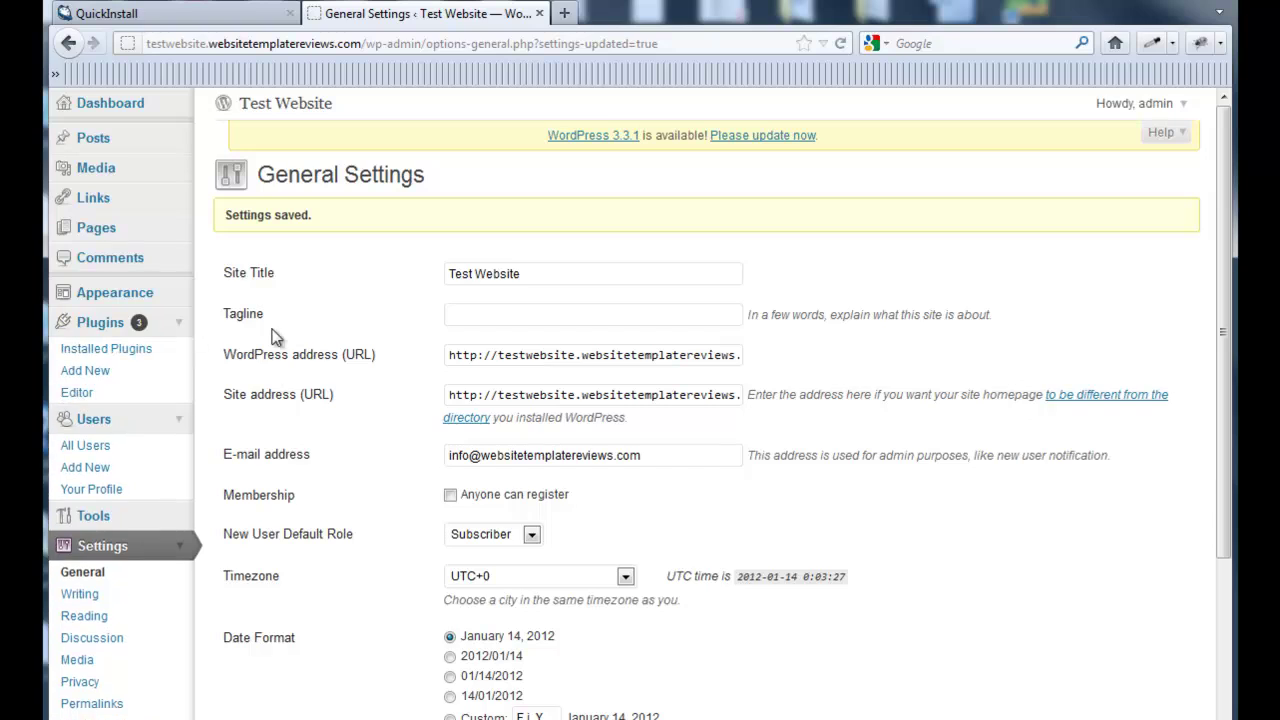
click(101, 372)
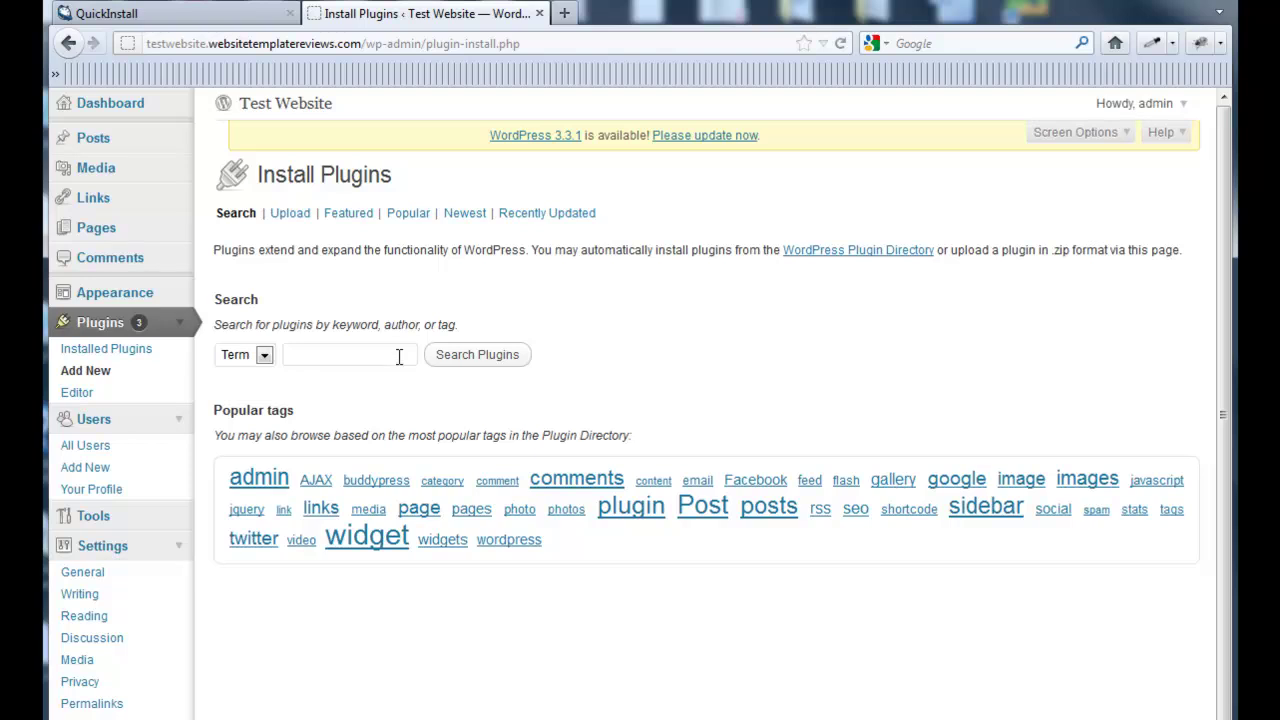
click(399, 356)
text(con)
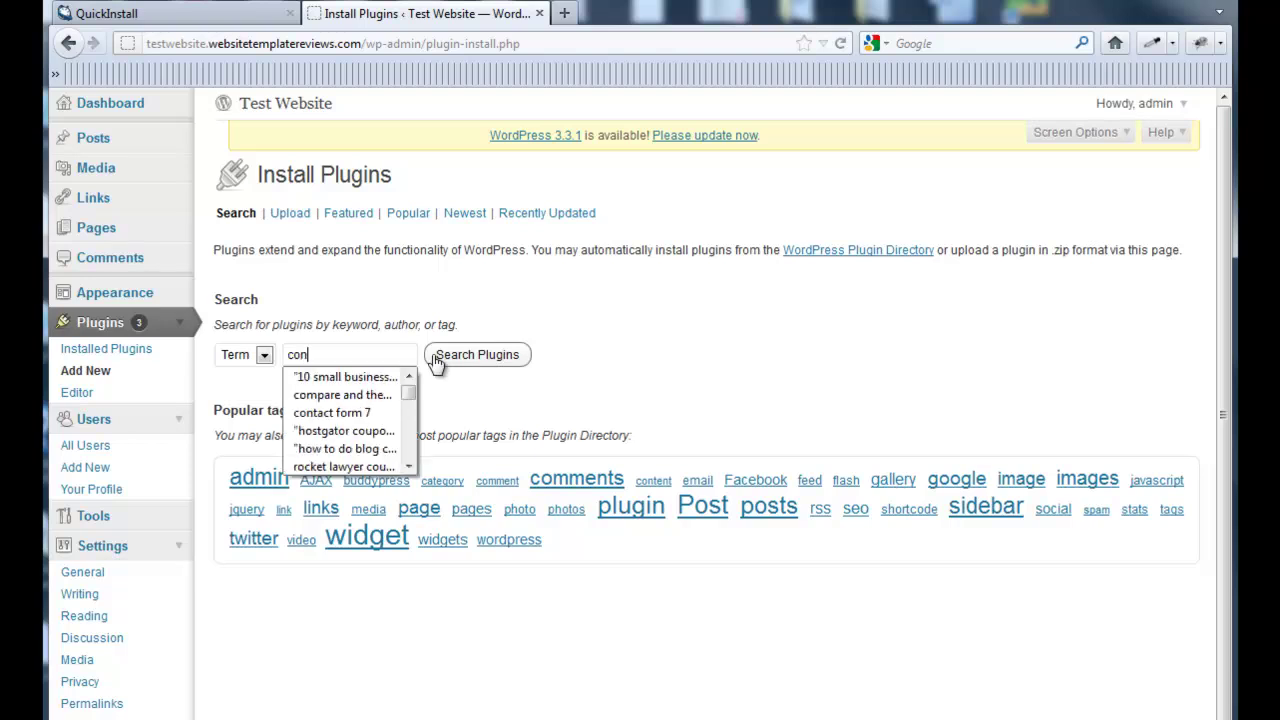
text(tact form )
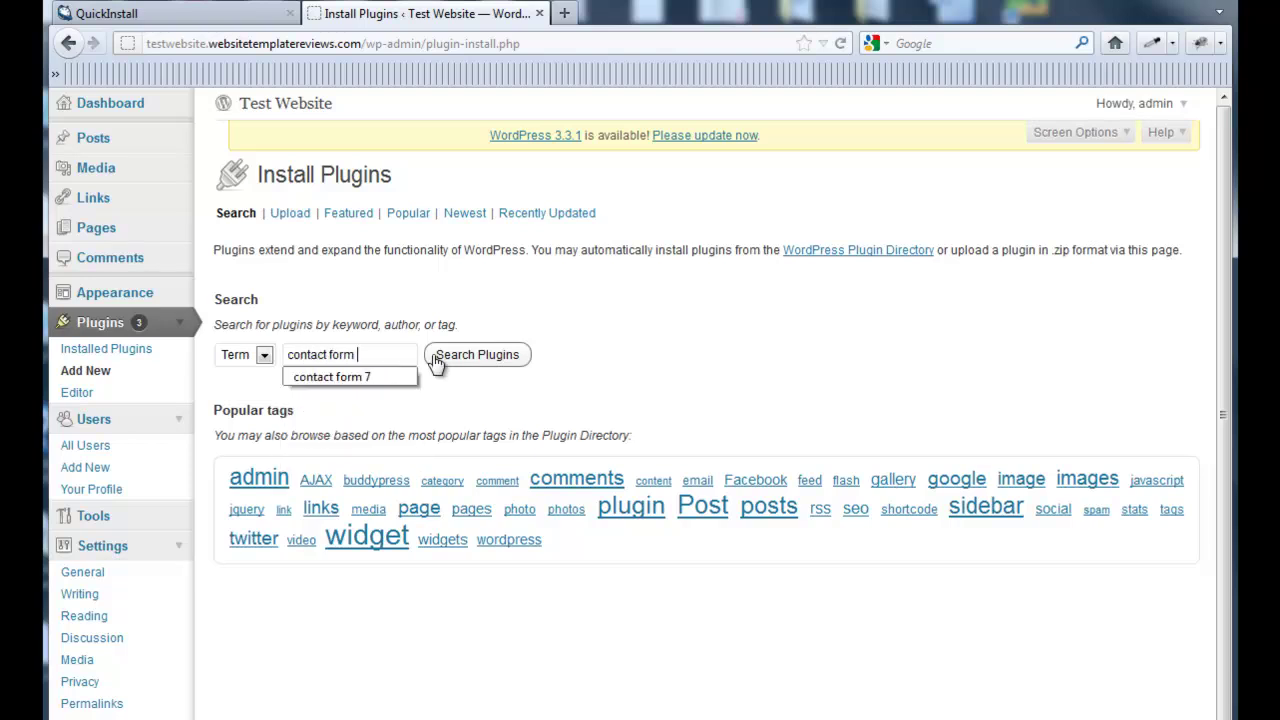
text(7)
click(437, 362)
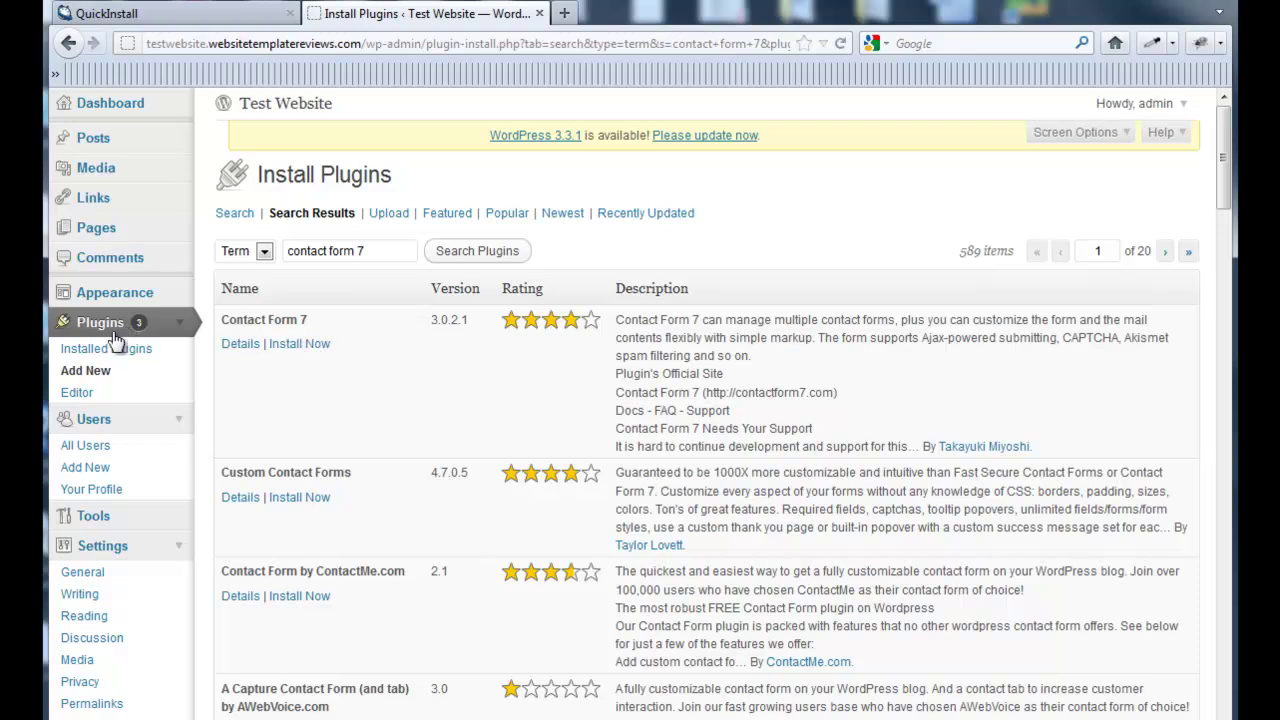
Install and activate the Contact Form 7 plugin, and list only the active plugins.
click(316, 345)
click(627, 376)
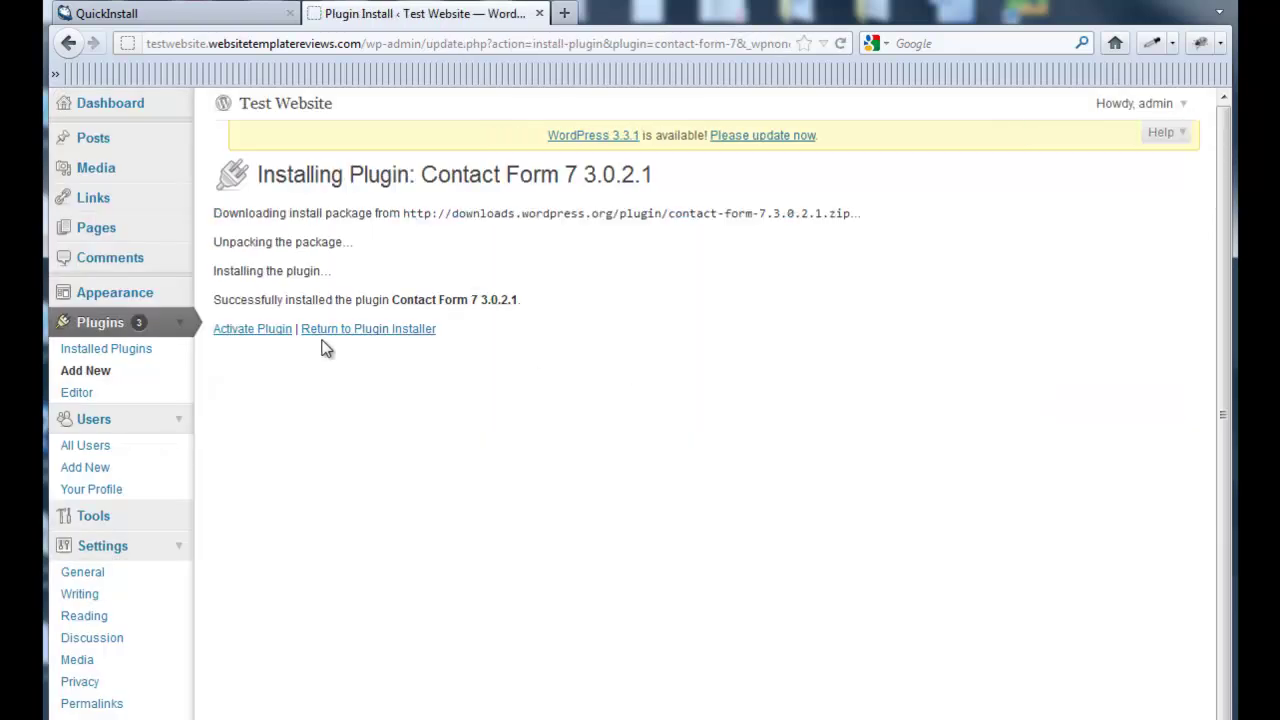
click(260, 329)
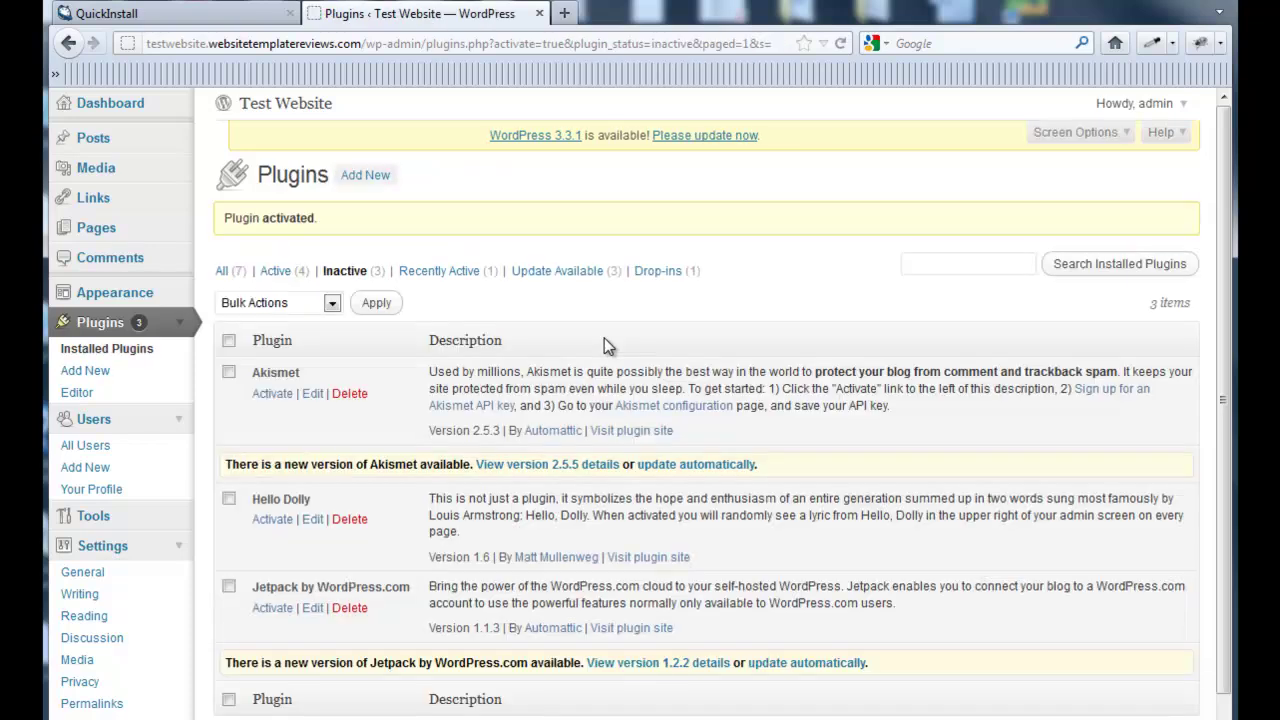
click(290, 272)
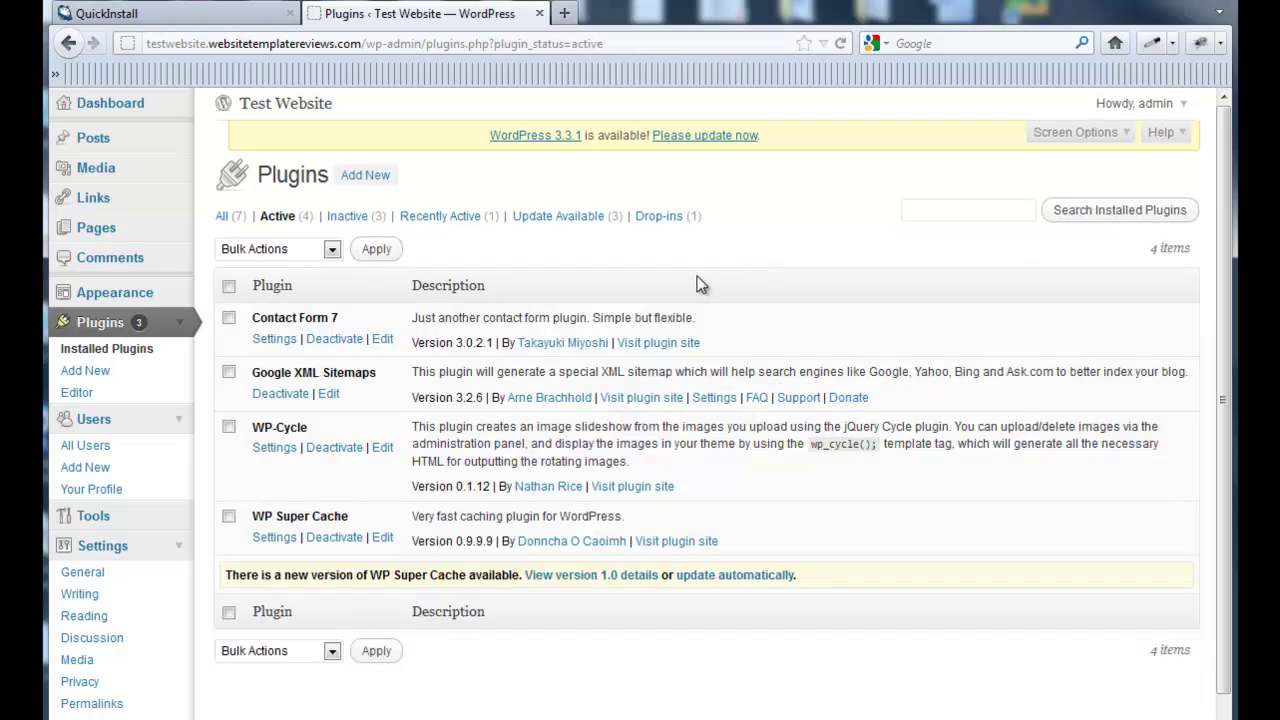